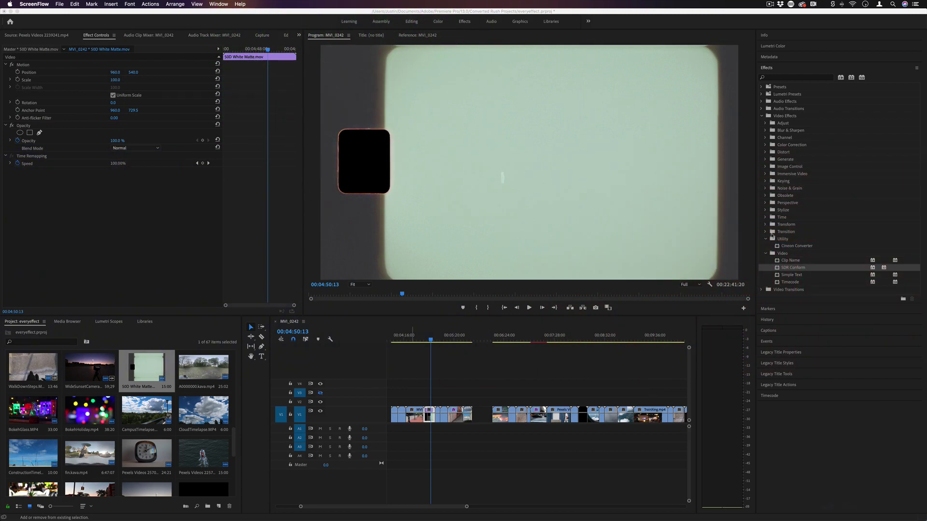
Step: Apply the Cineon Converter effect from the Utility category to the 50D White Matte clip and set the clip's scale to 101
{"action": "left_click", "coordinate": [787, 255]}
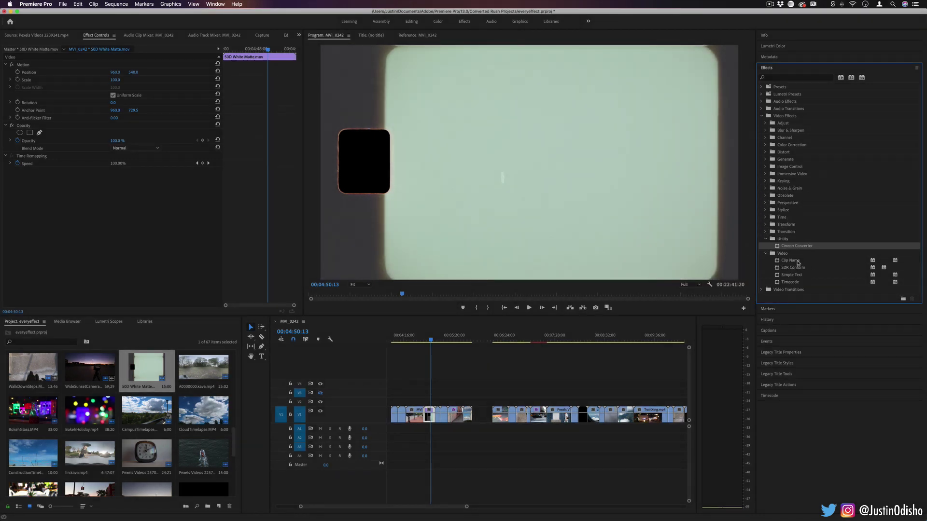
{"action": "left_click", "coordinate": [783, 255]}
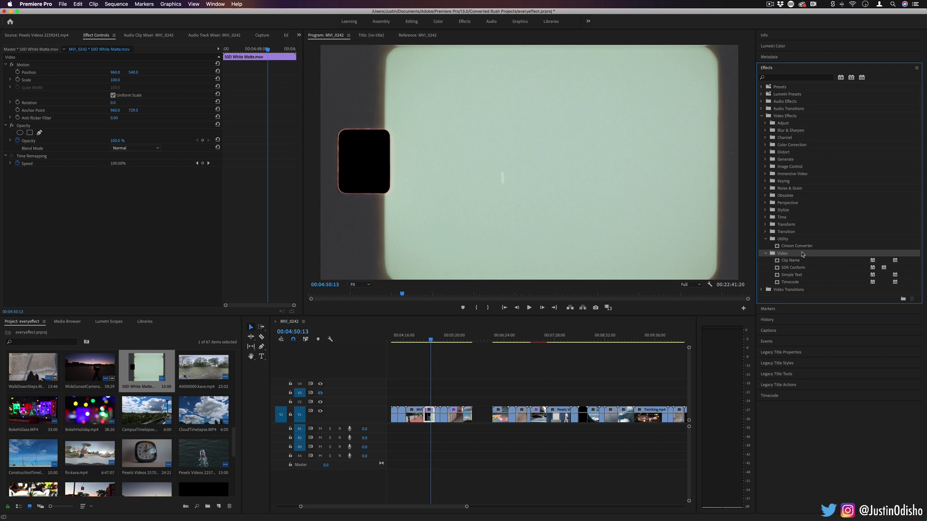
{"action": "left_click", "coordinate": [784, 240]}
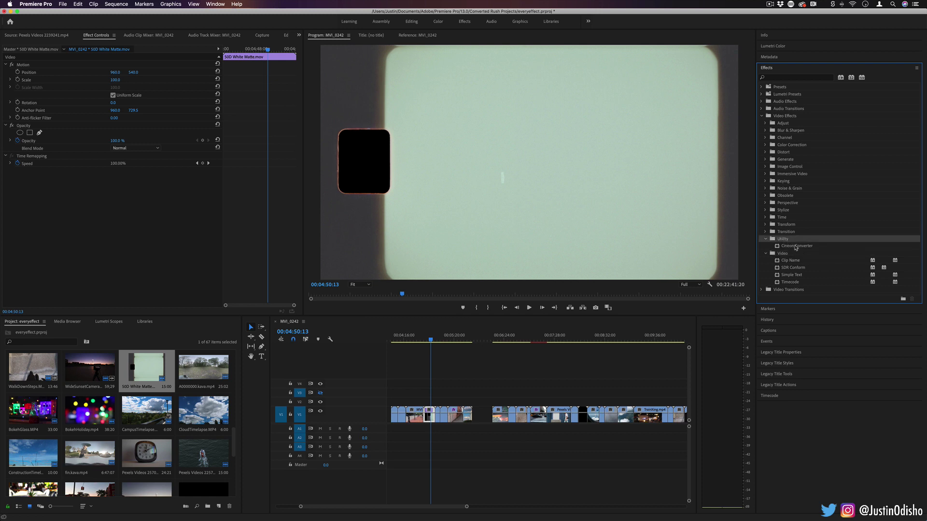
{"action": "left_click", "coordinate": [797, 246]}
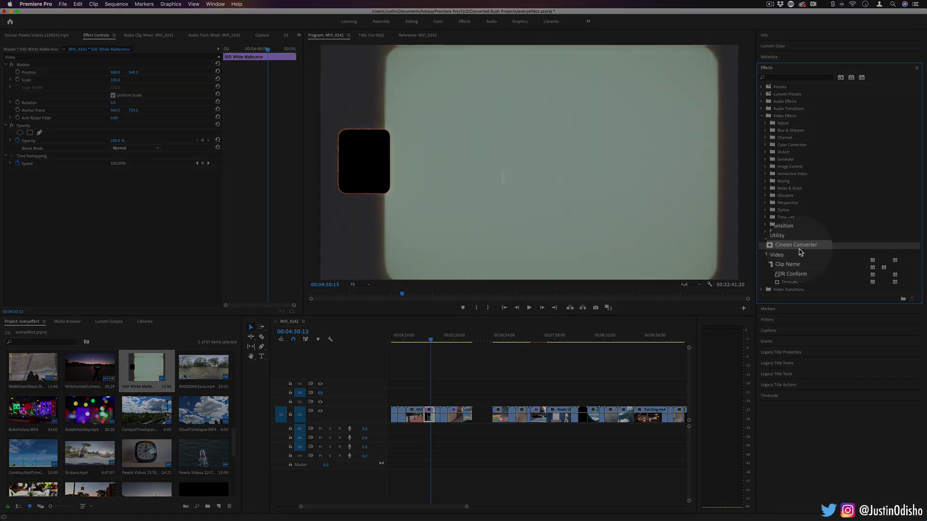
{"action": "left_click_drag", "start_coordinate": [801, 245], "coordinate": [44, 172]}
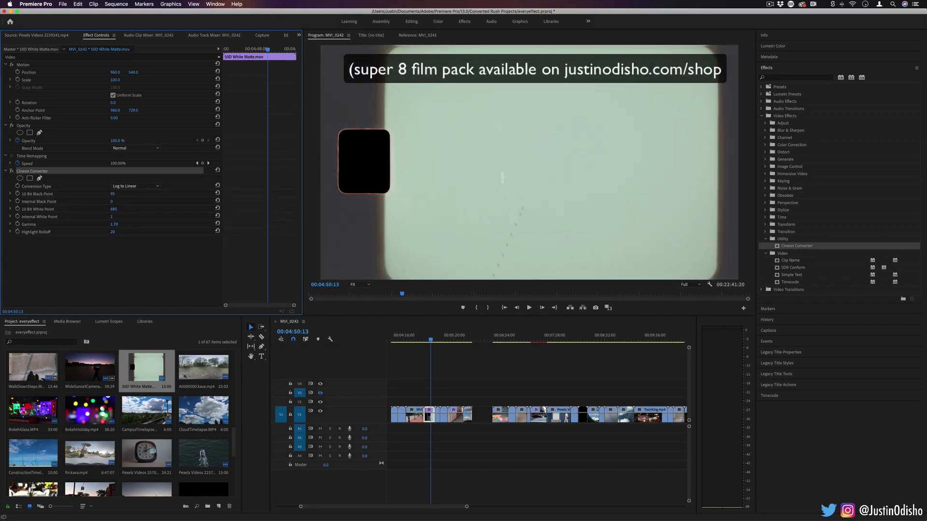
{"action": "left_click_drag", "start_coordinate": [117, 80], "coordinate": [113, 80]}
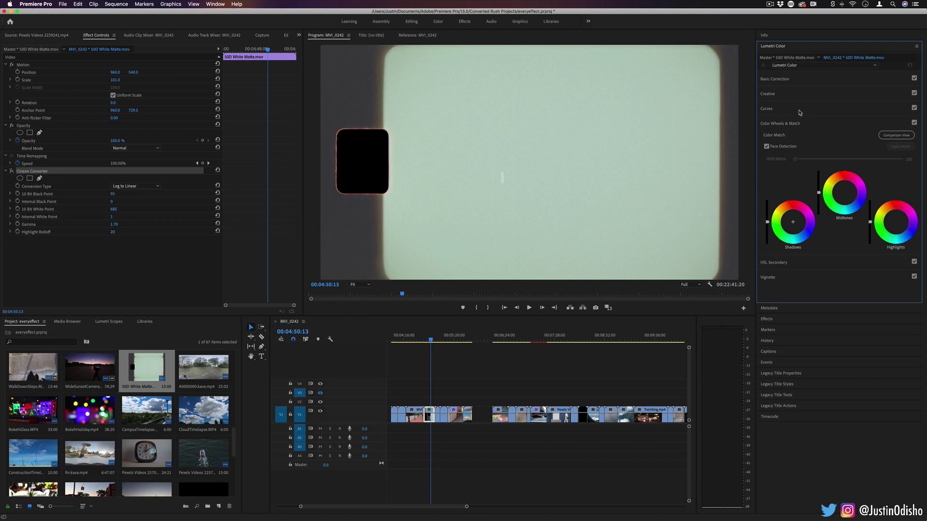
Step: Bring up the RGB curves for reference and change the Cineon Converter's conversion type to Linear to Log
{"action": "left_click", "coordinate": [786, 111]}
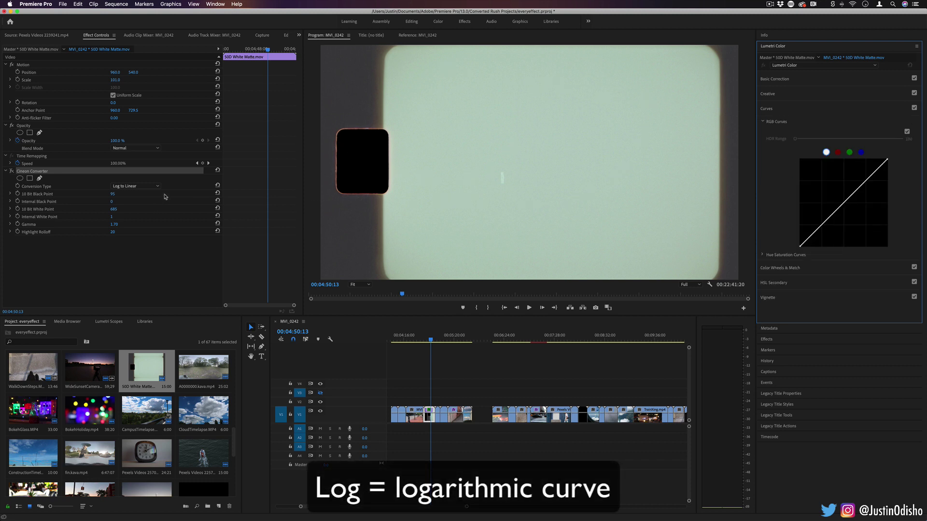
{"action": "left_click", "coordinate": [12, 171]}
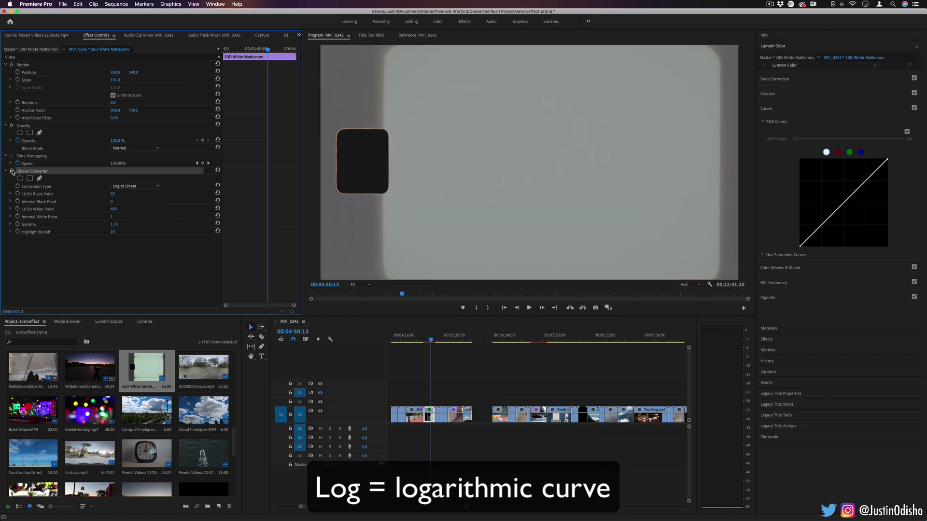
{"action": "left_click", "coordinate": [137, 187]}
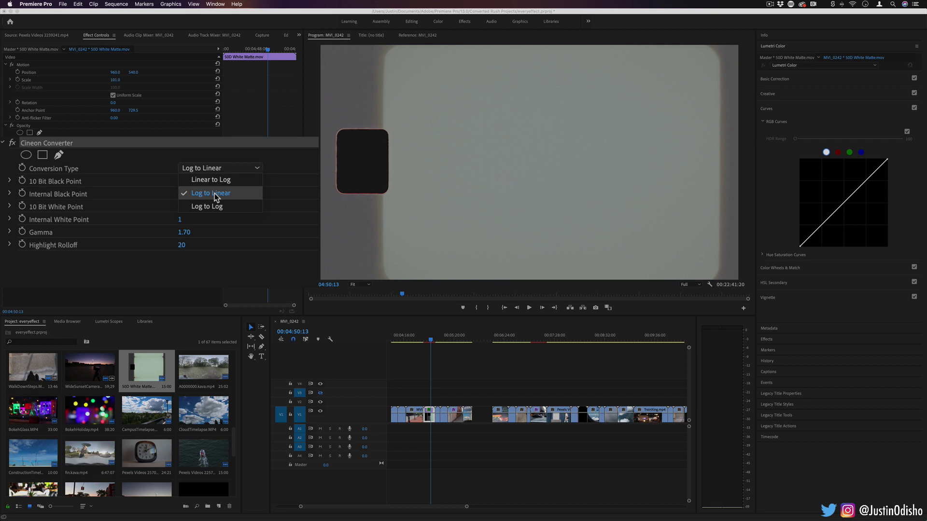
{"action": "left_click", "coordinate": [225, 180]}
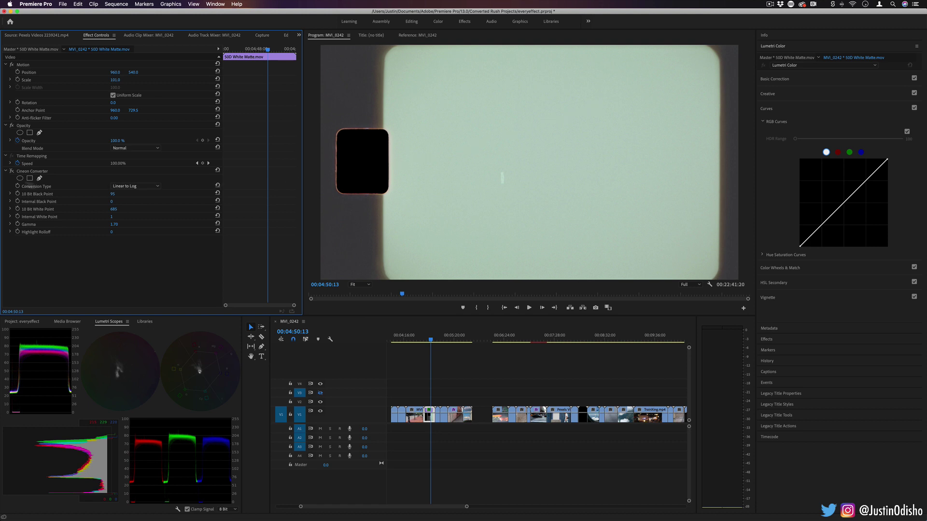
Step: Compare the image with the Cineon Converter switched on and off, and remove the effect from the clip
{"action": "left_click", "coordinate": [12, 172]}
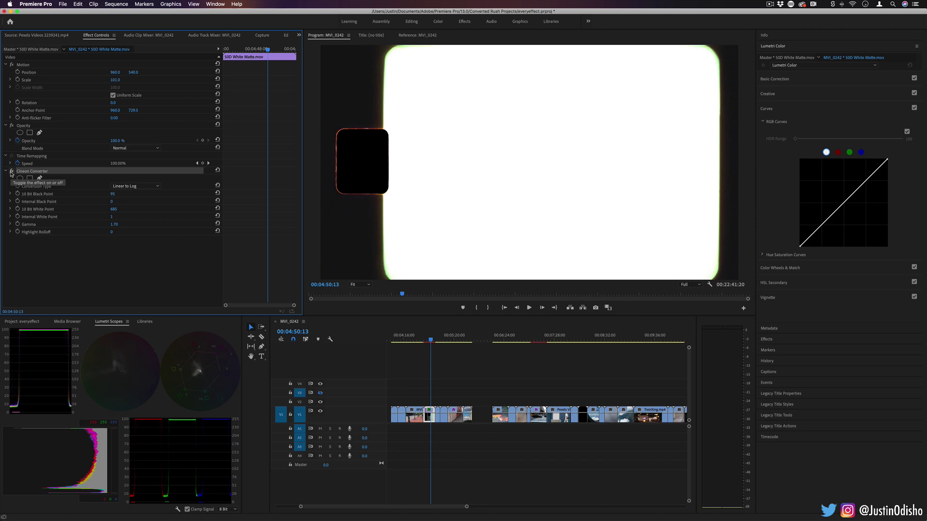
{"action": "left_click", "coordinate": [773, 110]}
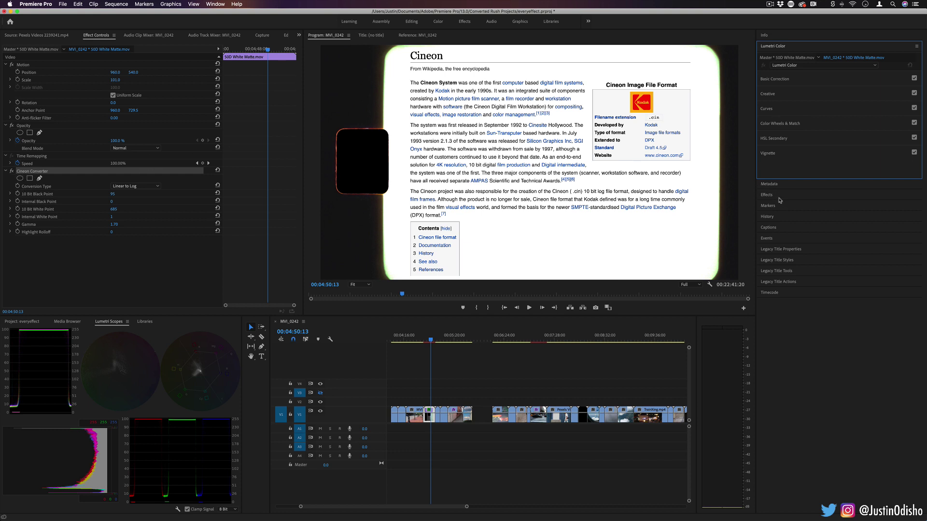
{"action": "left_click", "coordinate": [30, 171]}
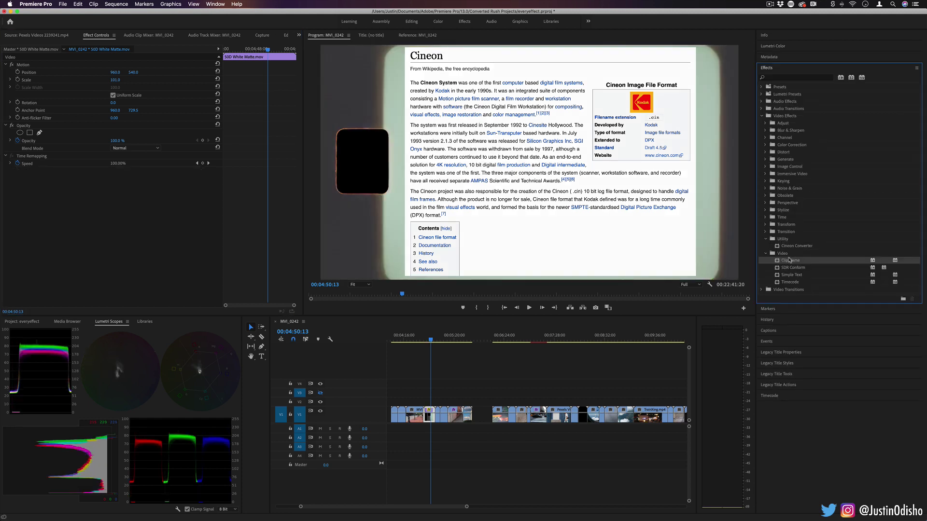
Step: Apply the Clip Name effect to the 50D White Matte clip and move the name overlay vertically within the frame
{"action": "left_click", "coordinate": [782, 254]}
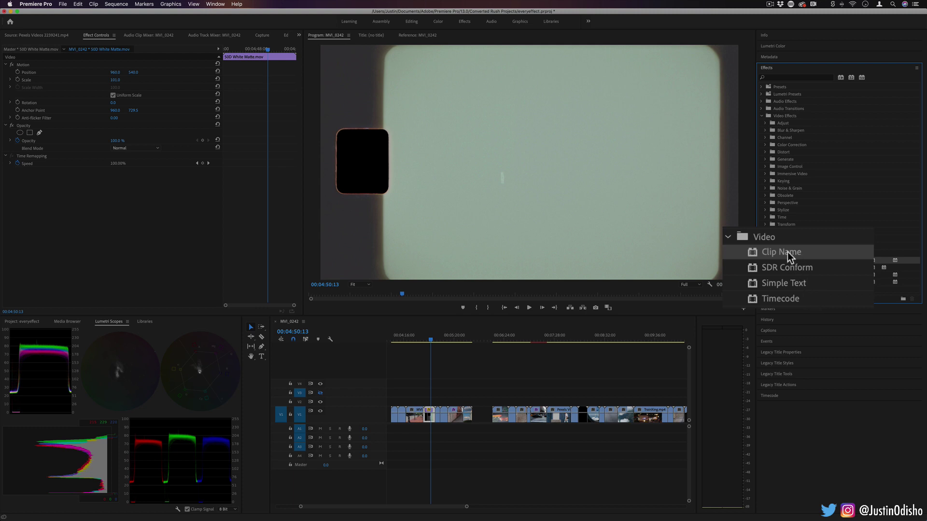
{"action": "left_click_drag", "start_coordinate": [587, 338], "coordinate": [429, 416]}
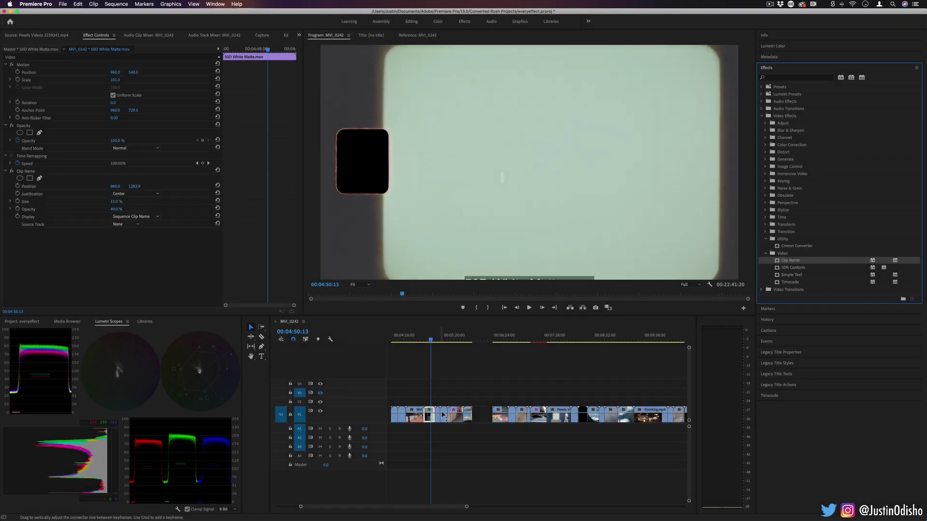
{"action": "left_click_drag", "start_coordinate": [135, 187], "coordinate": [102, 187]}
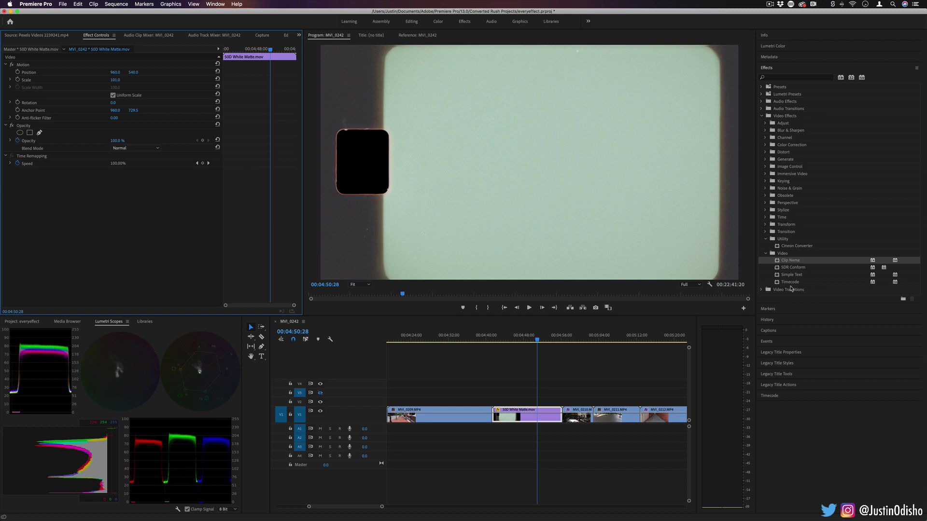
Step: Apply the Timecode effect to the 50D White Matte clip, with position 960, 1191.9 and size 16.8 %
{"action": "left_click_drag", "start_coordinate": [790, 283], "coordinate": [536, 414]}
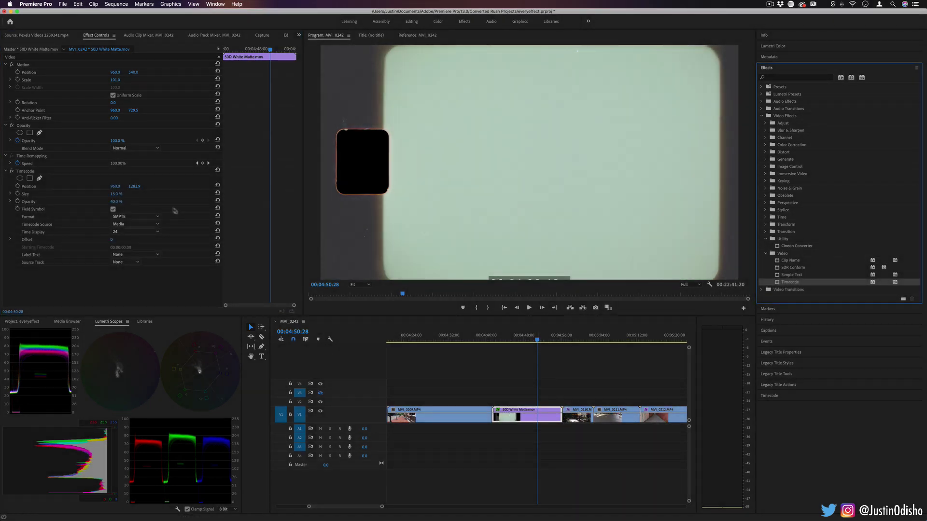
{"action": "left_click_drag", "start_coordinate": [135, 185], "coordinate": [116, 186]}
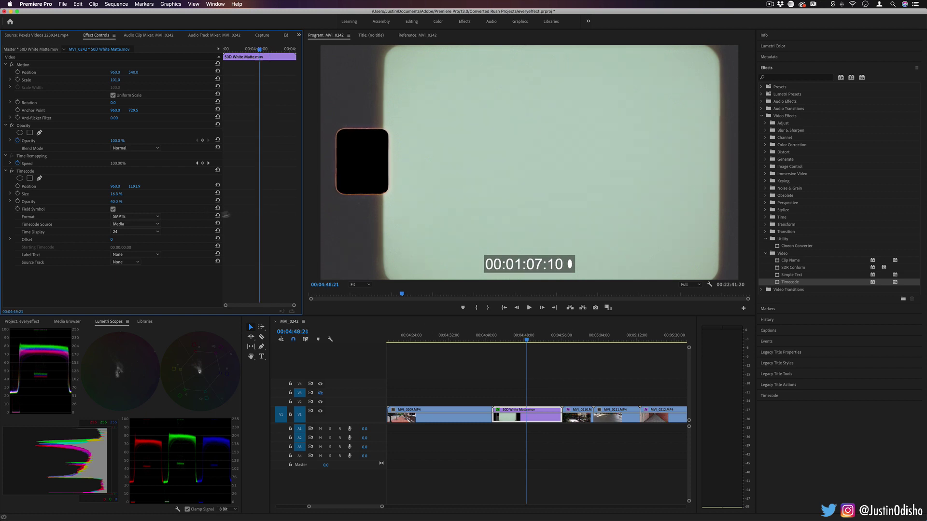
Step: Try the Frames and Feet + frames (16mm) formats for the timecode overlay, and return the format to SMPTE
{"action": "left_click", "coordinate": [150, 218]}
{"action": "left_click", "coordinate": [125, 231]}
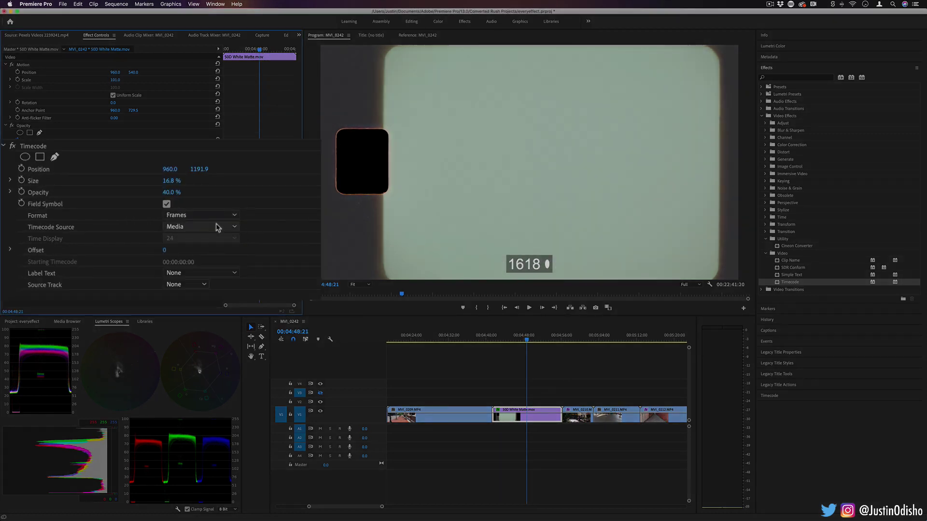
{"action": "left_click", "coordinate": [146, 217]}
{"action": "left_click", "coordinate": [228, 249]}
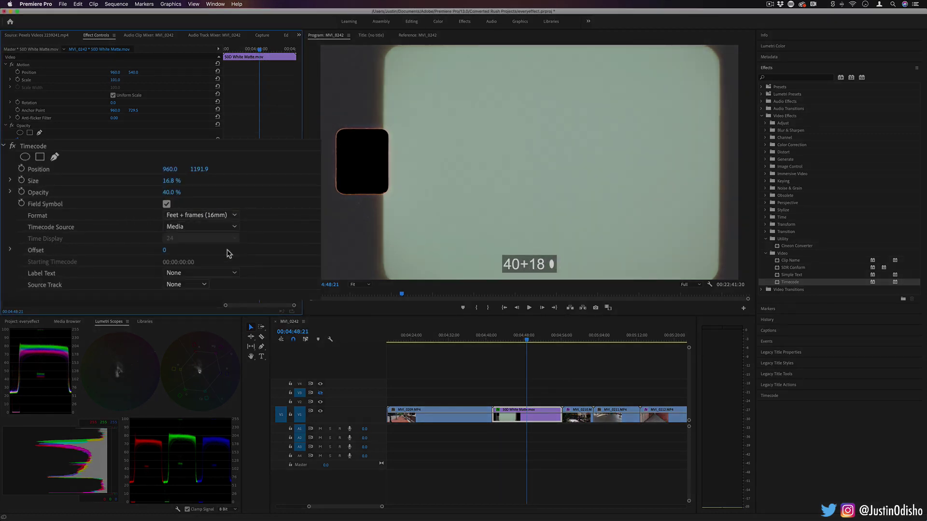
{"action": "left_click", "coordinate": [221, 216]}
{"action": "left_click", "coordinate": [223, 227]}
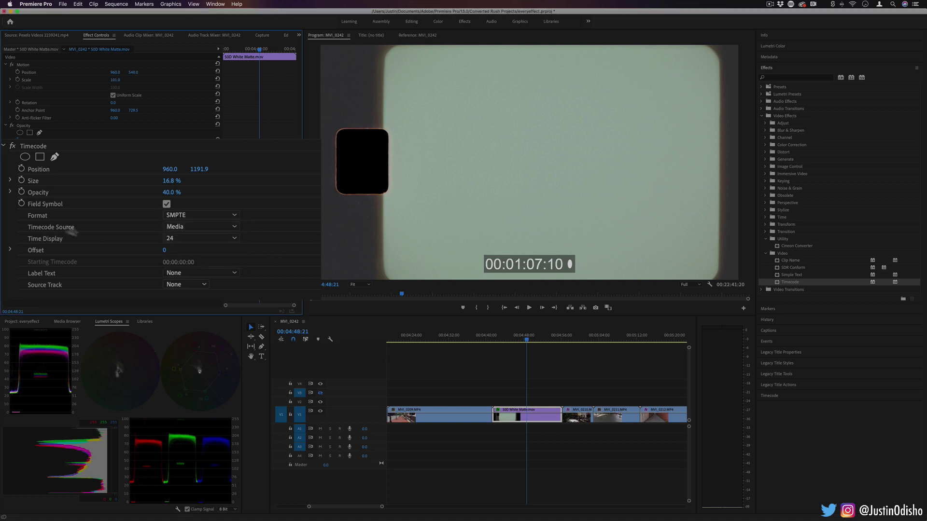
Step: Switch the timecode source to Clip, review the other source options, and set it back to Media
{"action": "left_click", "coordinate": [185, 227]}
{"action": "left_click", "coordinate": [206, 238]}
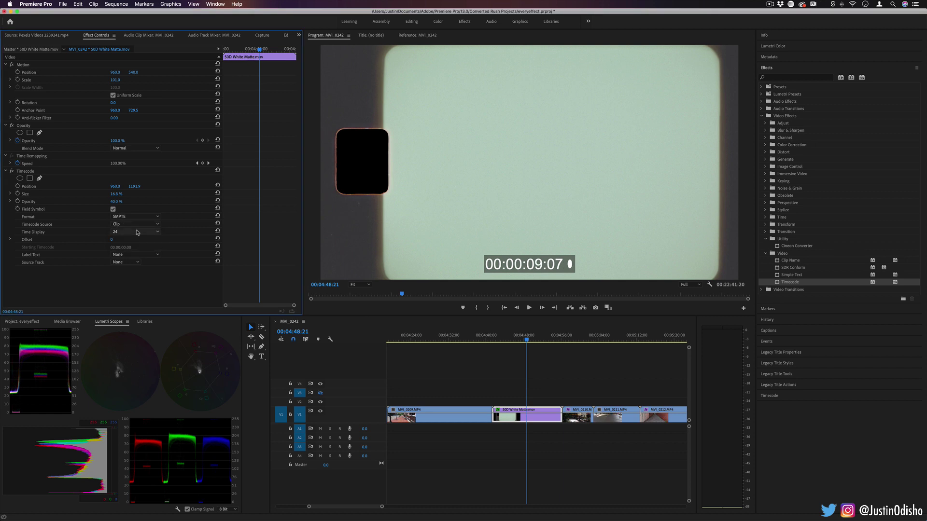
{"action": "left_click", "coordinate": [144, 224]}
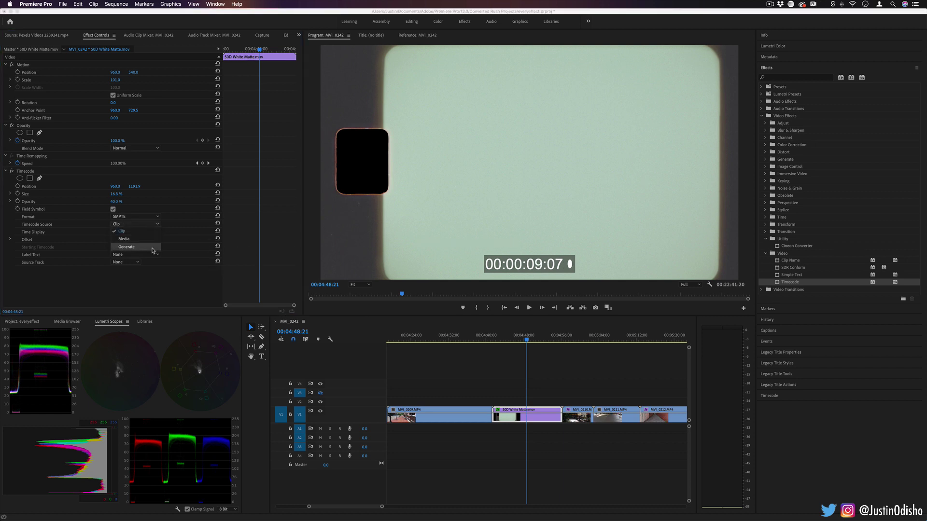
{"action": "left_click", "coordinate": [152, 240]}
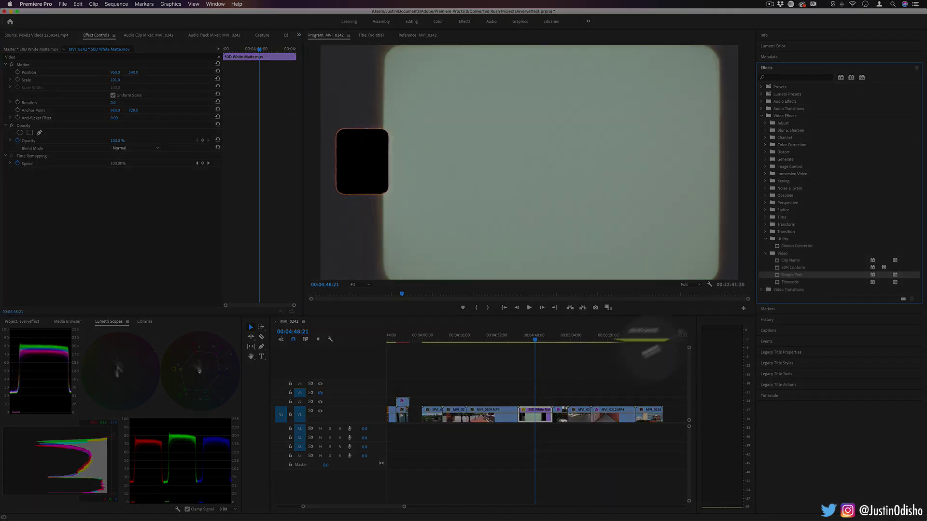
Step: Add the Simple Text effect to the 50D White Matte clip with the text "CLIP A", positioned at 1794, 1213.9
{"action": "left_click_drag", "start_coordinate": [792, 275], "coordinate": [535, 418]}
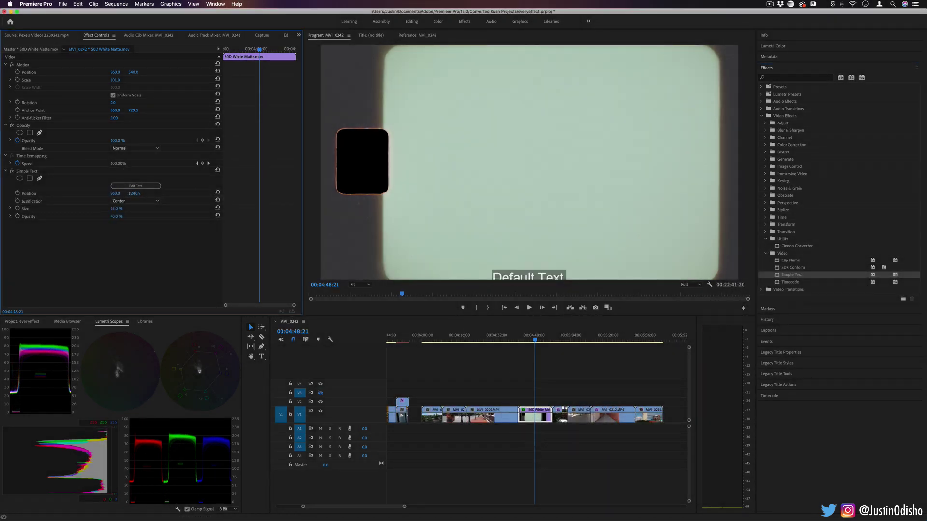
{"action": "left_click_drag", "start_coordinate": [135, 193], "coordinate": [163, 194]}
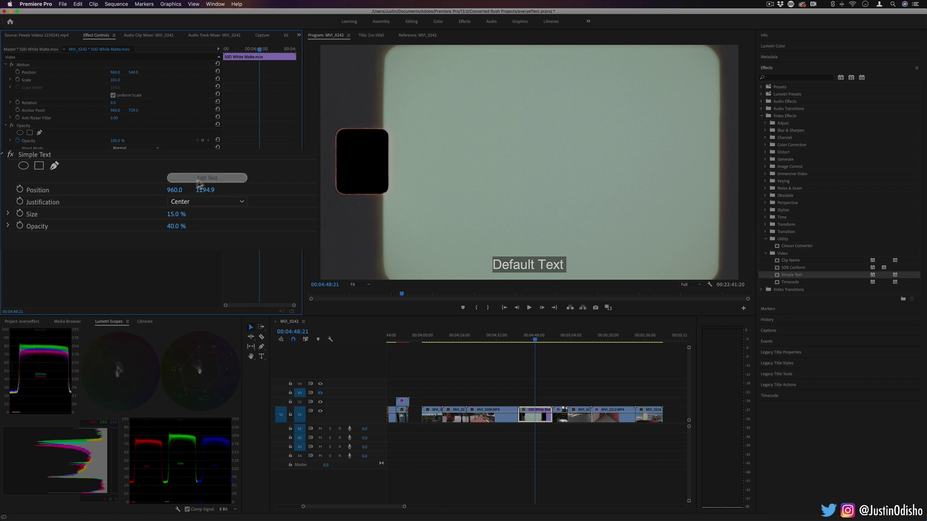
{"action": "left_click", "coordinate": [133, 187]}
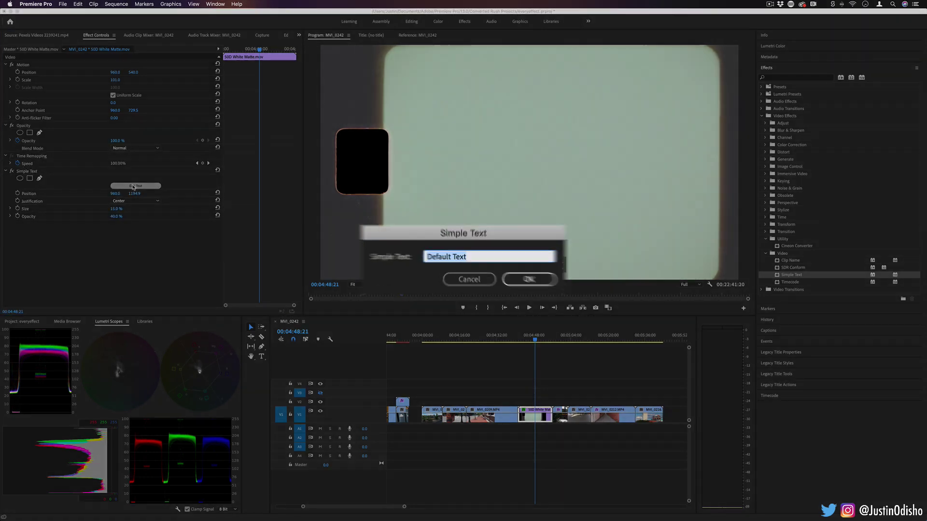
{"action": "type", "text": "CLIP A"}
{"action": "key", "text": "Return"}
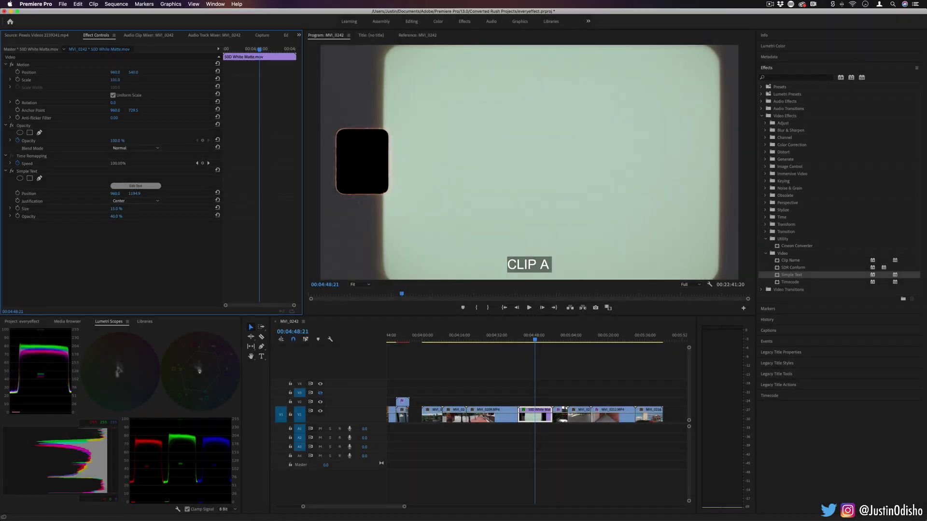
{"action": "mouse_move", "coordinate": [116, 193]}
{"action": "left_mouse_down"}
{"action": "mouse_move", "coordinate": [73, 193]}
{"action": "mouse_move", "coordinate": [188, 194]}
{"action": "mouse_move", "coordinate": [134, 193]}
{"action": "left_mouse_up"}
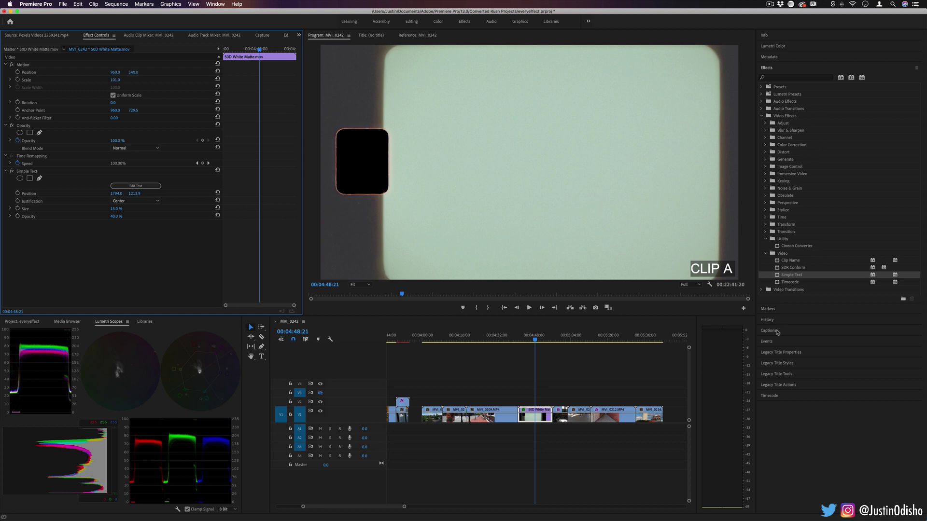
Step: Glance at the captions area, return to the effects list, and delete the Simple Text effect from the clip
{"action": "left_click", "coordinate": [777, 330]}
{"action": "left_click", "coordinate": [767, 100]}
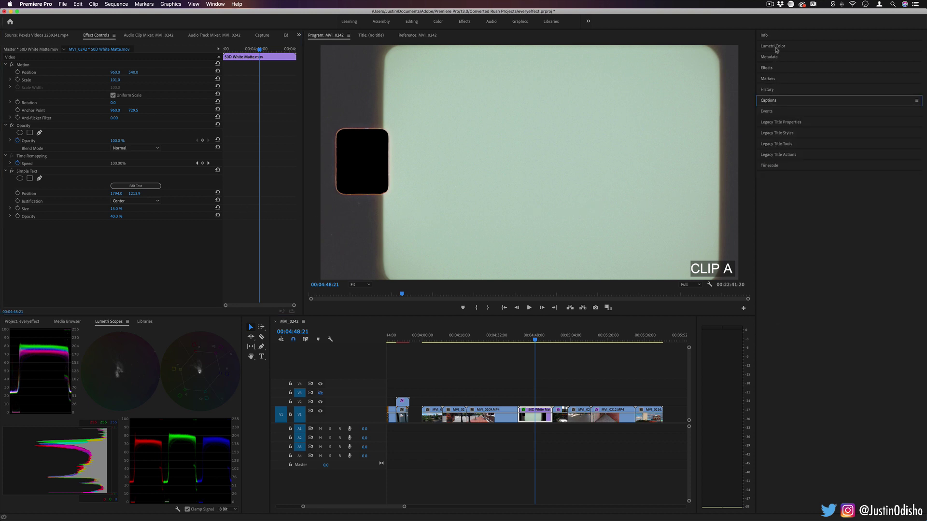
{"action": "left_click", "coordinate": [772, 68]}
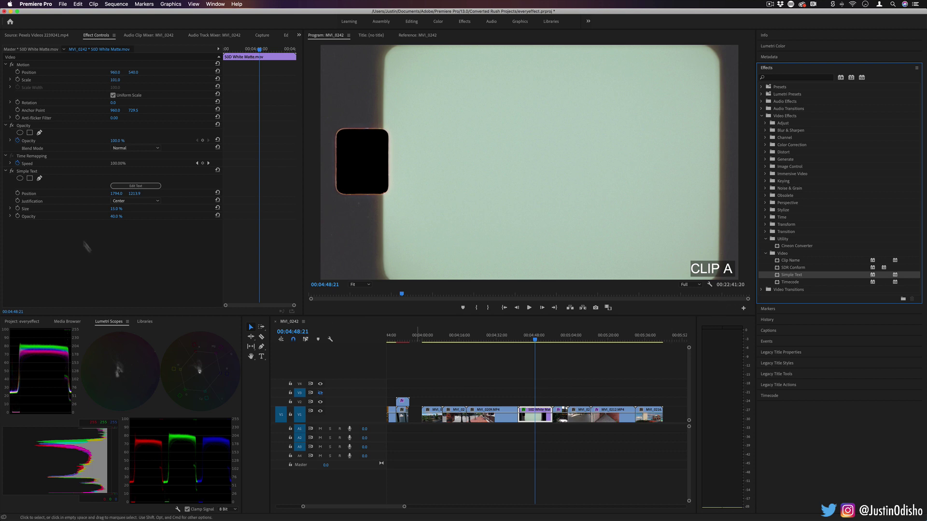
{"action": "left_click", "coordinate": [13, 173]}
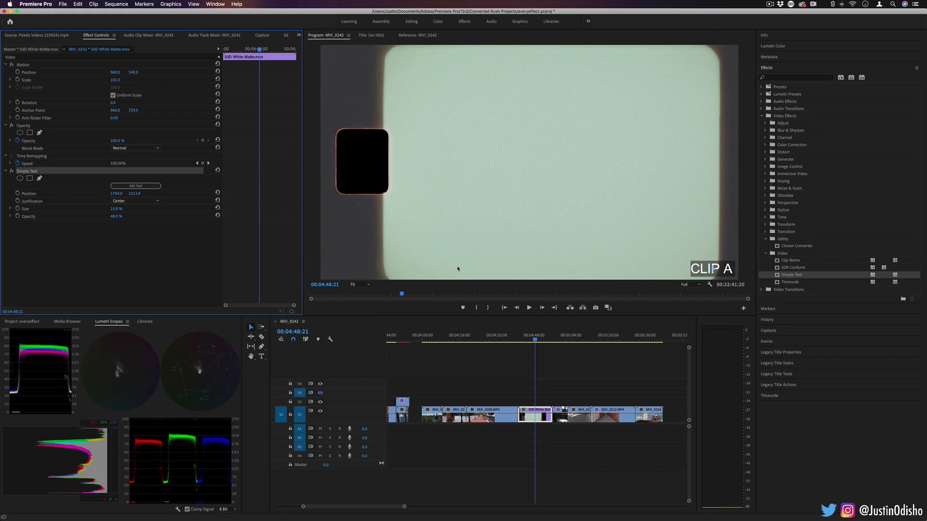
{"action": "key", "text": "Delete"}
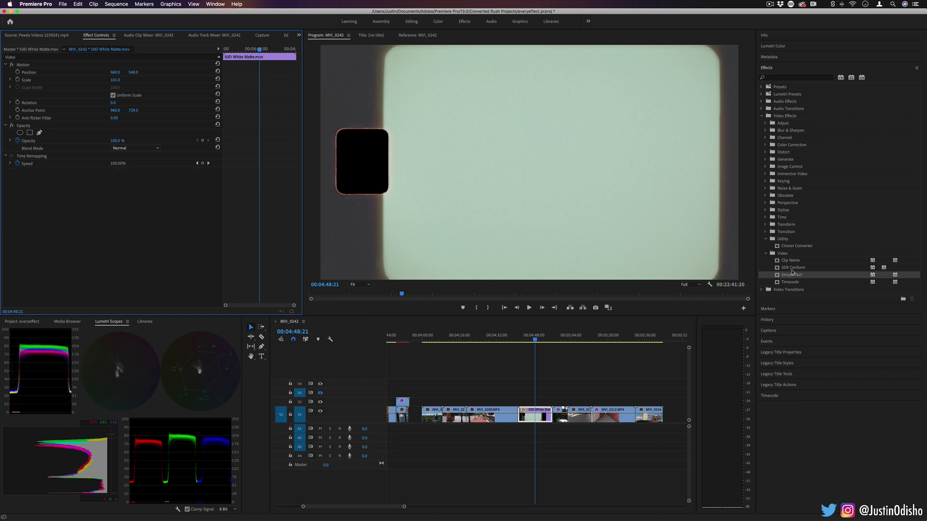
Step: Apply the SDR Conform effect to the MVI_0210.MP4 clip in the timeline
{"action": "left_click", "coordinate": [792, 268]}
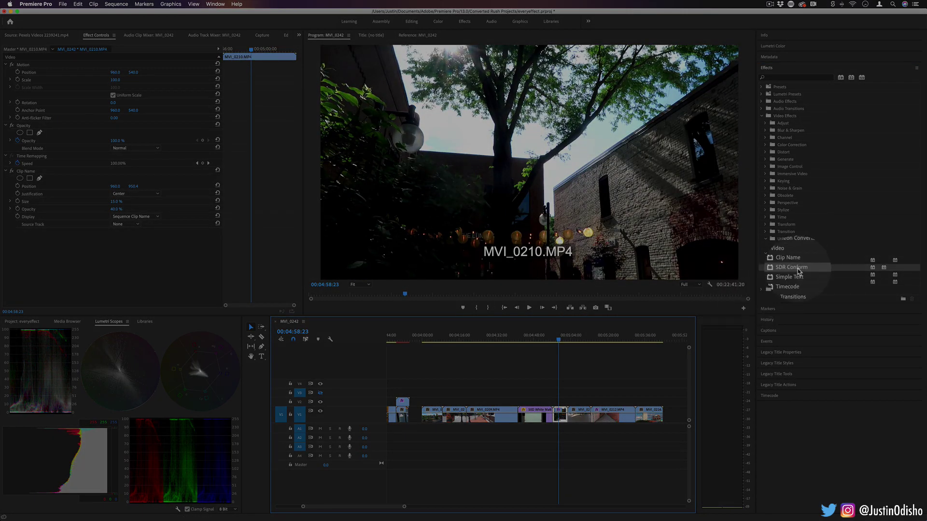
{"action": "left_click_drag", "start_coordinate": [798, 269], "coordinate": [560, 418]}
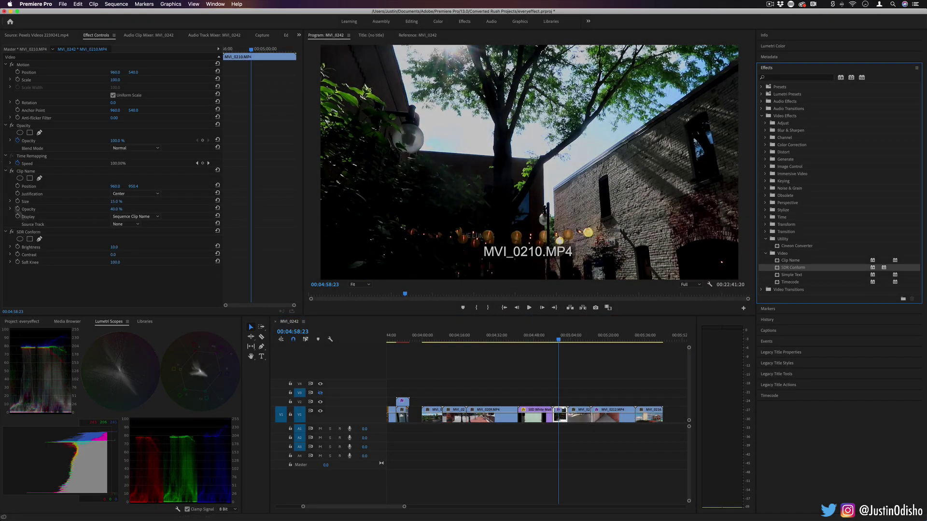
Step: Delete the SDR Conform and Clip Name effects from the MVI_0210.MP4 clip
{"action": "left_click", "coordinate": [33, 233]}
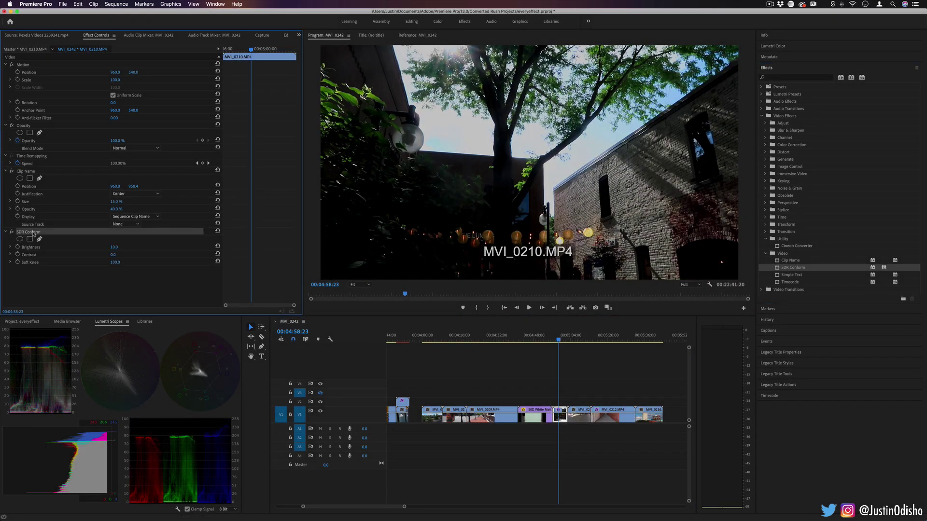
{"action": "left_click", "coordinate": [28, 172], "text": "shift"}
{"action": "key", "text": "Delete"}
Step: Apply SDR Conform to the MVI_0211.MP4 clip, preview a frame further in, and set Brightness to 5 and Contrast to about 45
{"action": "key", "text": "Down"}
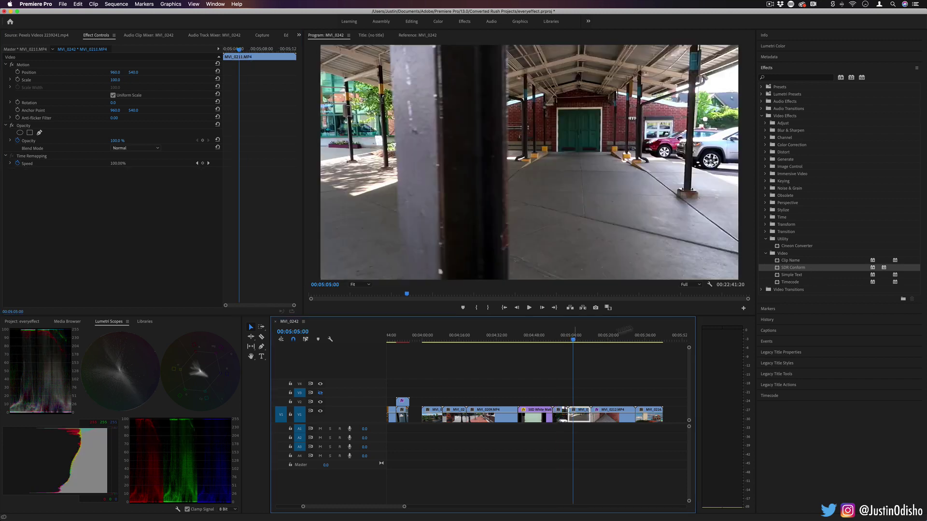
{"action": "left_click_drag", "start_coordinate": [792, 267], "coordinate": [583, 411]}
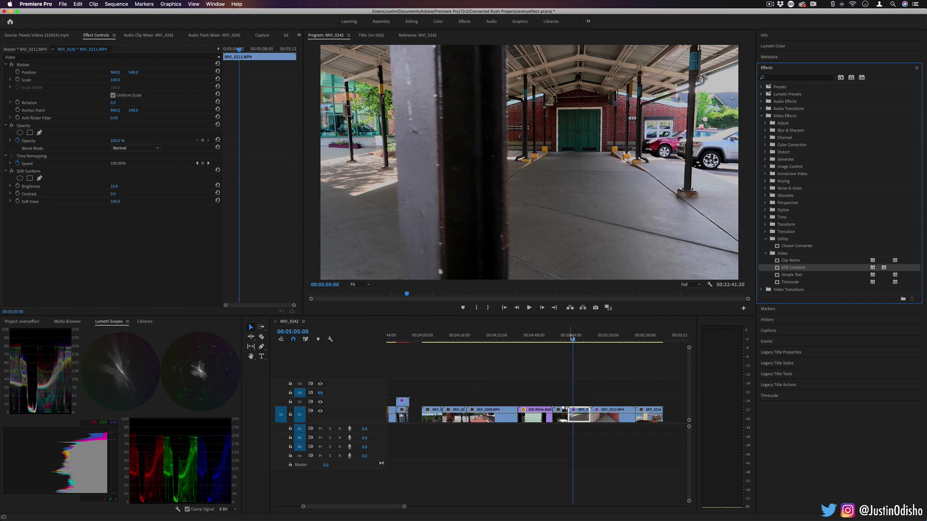
{"action": "left_click", "coordinate": [579, 338]}
{"action": "left_click_drag", "start_coordinate": [579, 337], "coordinate": [581, 336]}
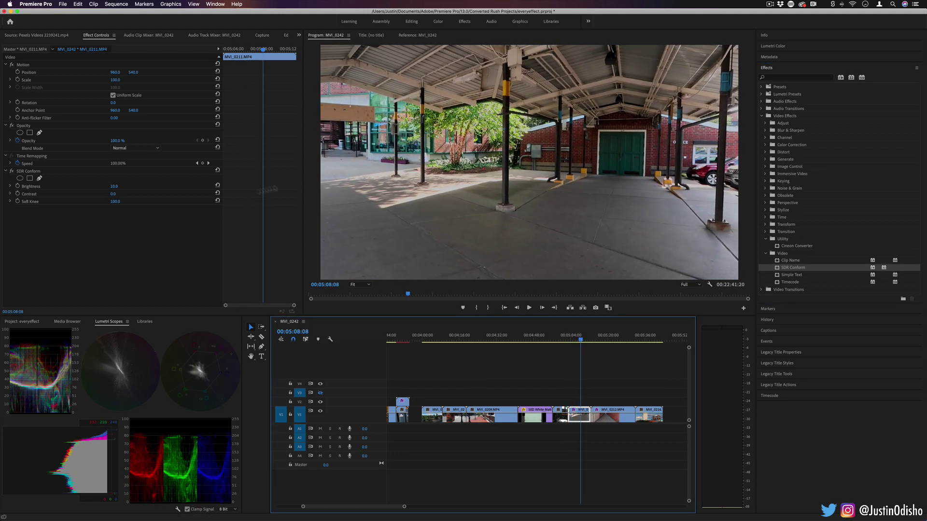
{"action": "left_click_drag", "start_coordinate": [114, 186], "coordinate": [134, 194]}
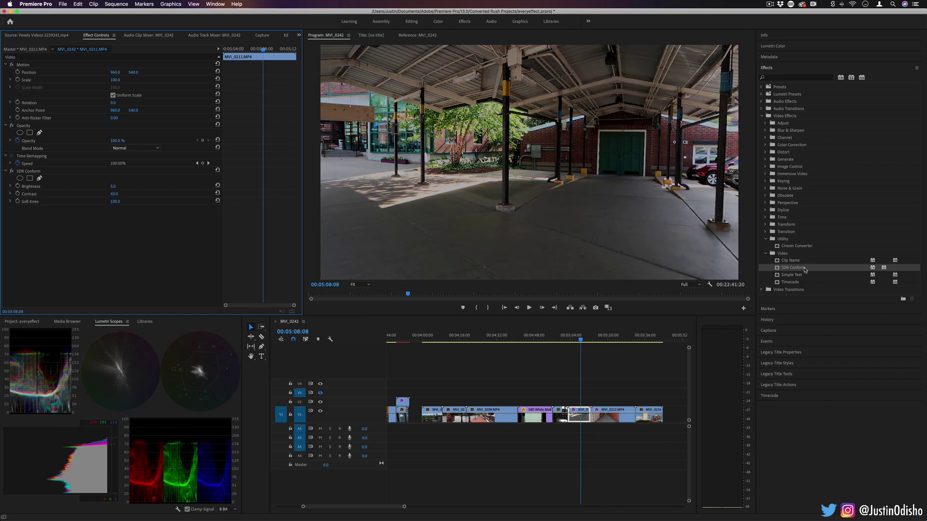
Step: Delete the SDR Conform effect from the MVI_0211.MP4 clip and collapse the Video and Utility effect folders
{"action": "left_click", "coordinate": [27, 173]}
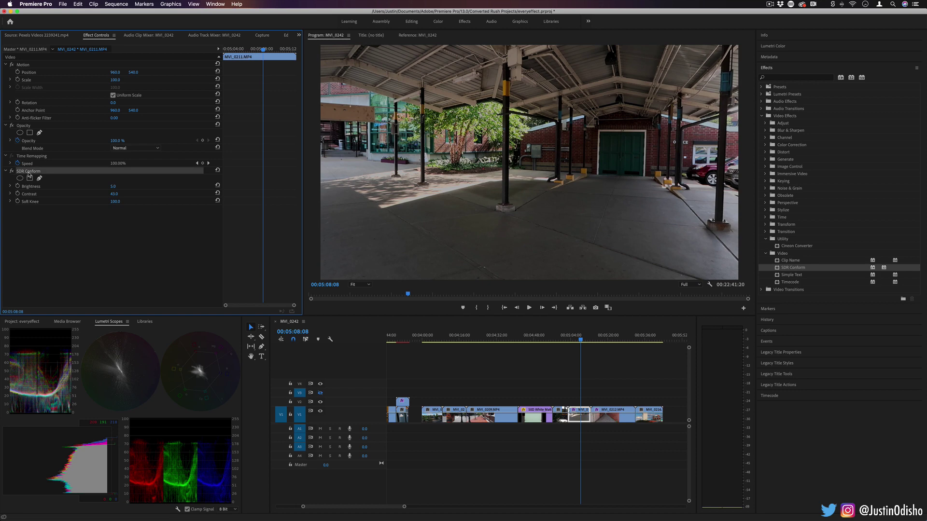
{"action": "key", "text": "Delete"}
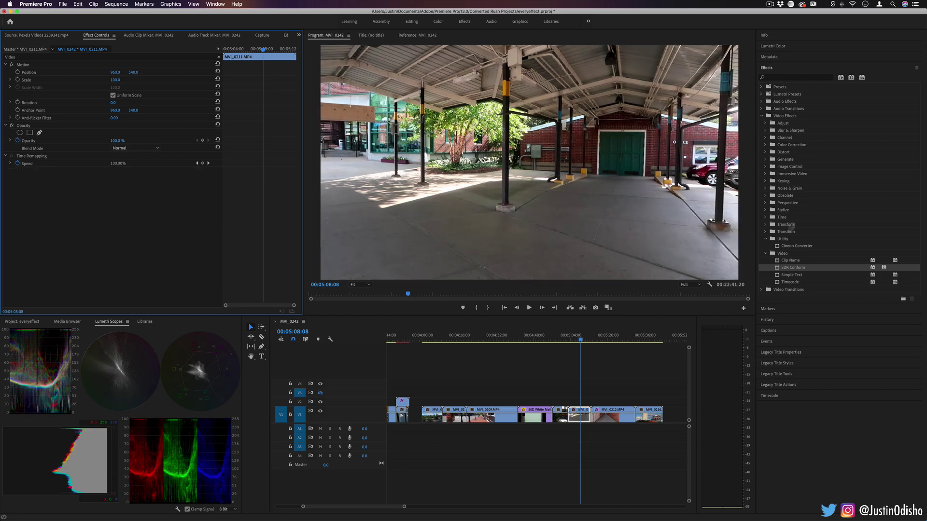
{"action": "left_click", "coordinate": [767, 254]}
{"action": "left_click", "coordinate": [766, 240]}
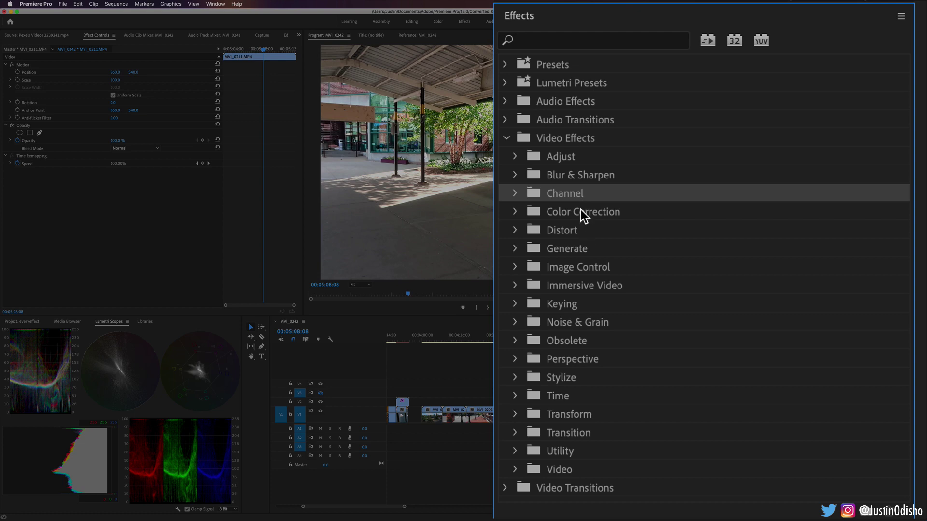
Step: Expand the Video Transitions category, look inside its 3D Motion folder, and compare it with the Transition folder under Video Effects
{"action": "left_click", "coordinate": [761, 253]}
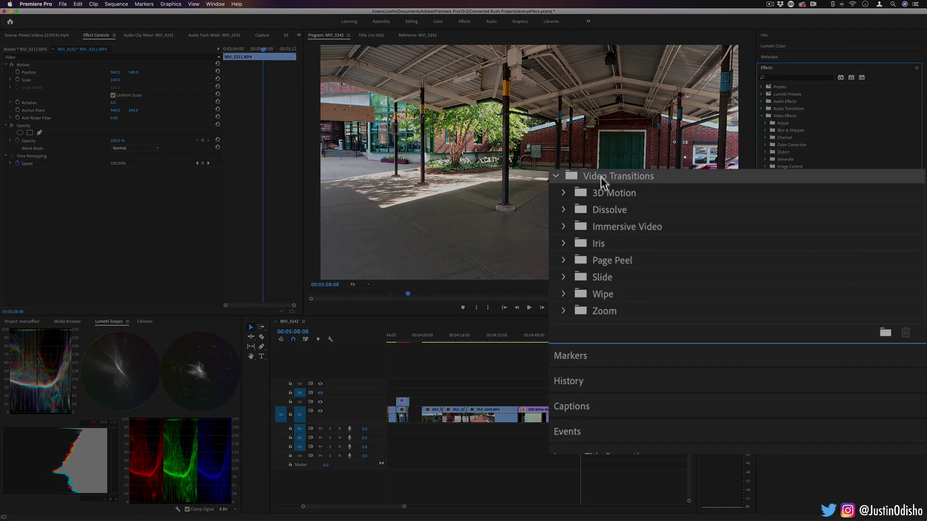
{"action": "left_click", "coordinate": [563, 194]}
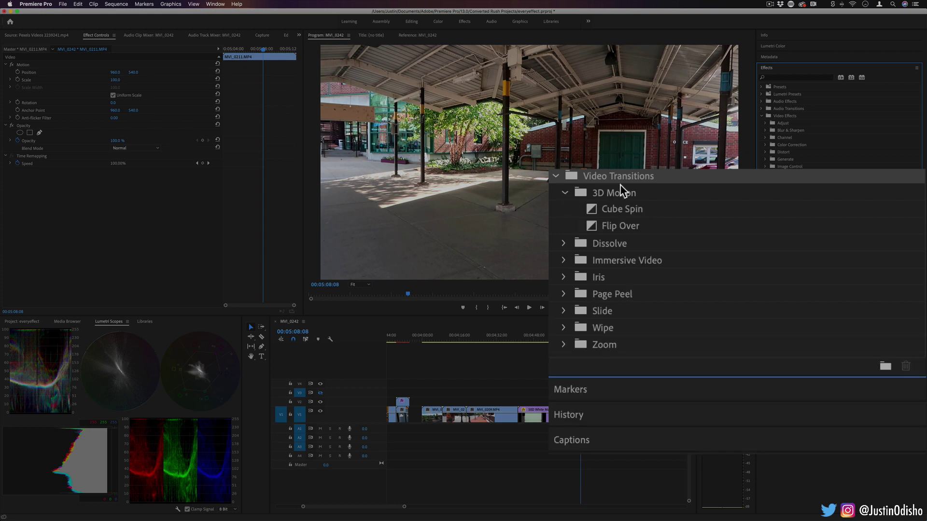
{"action": "left_click", "coordinate": [563, 194]}
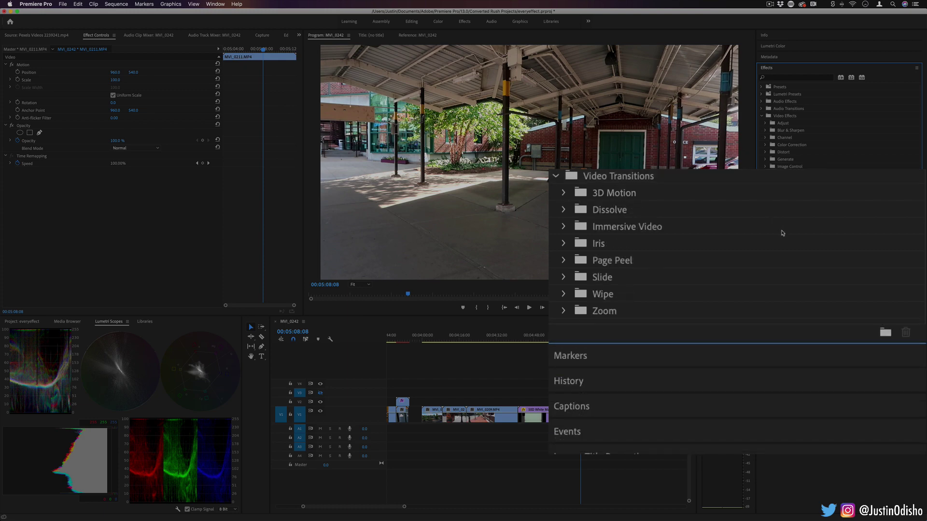
{"action": "left_click", "coordinate": [764, 233]}
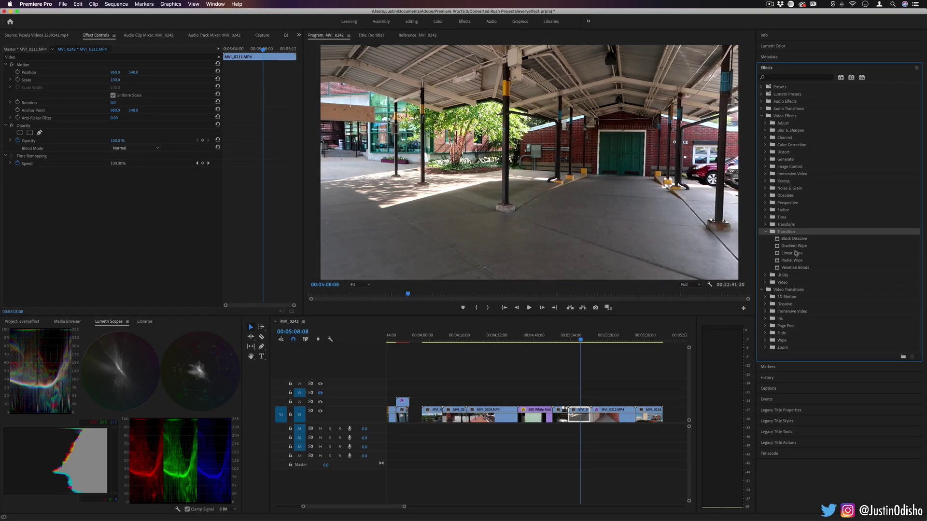
{"action": "left_click", "coordinate": [766, 232]}
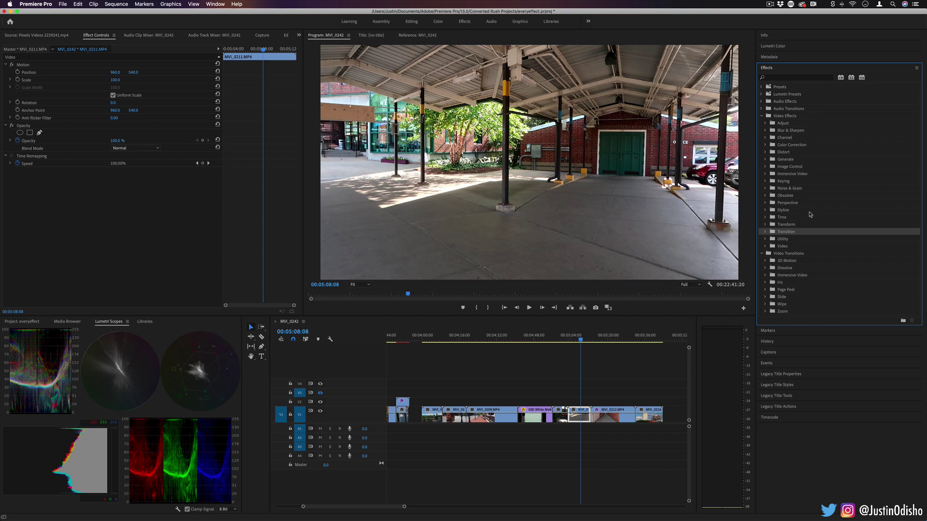
{"action": "left_click", "coordinate": [791, 261]}
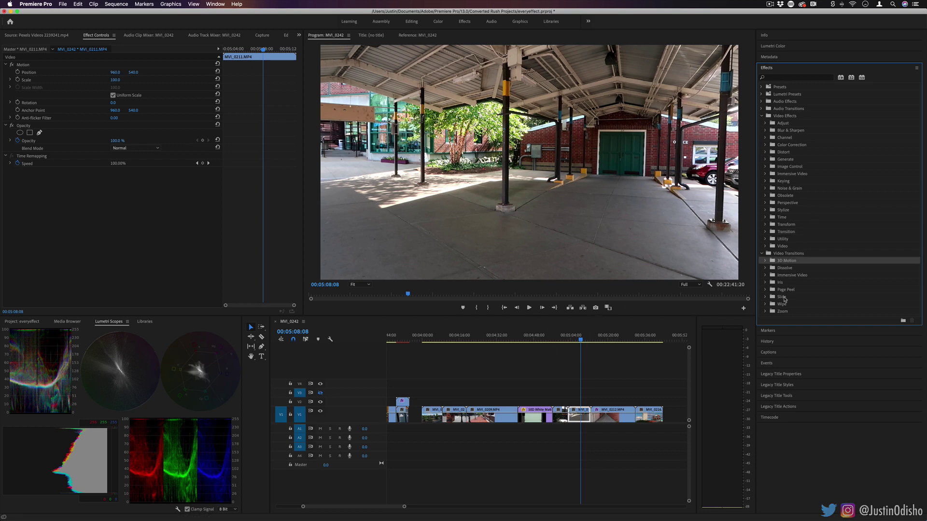